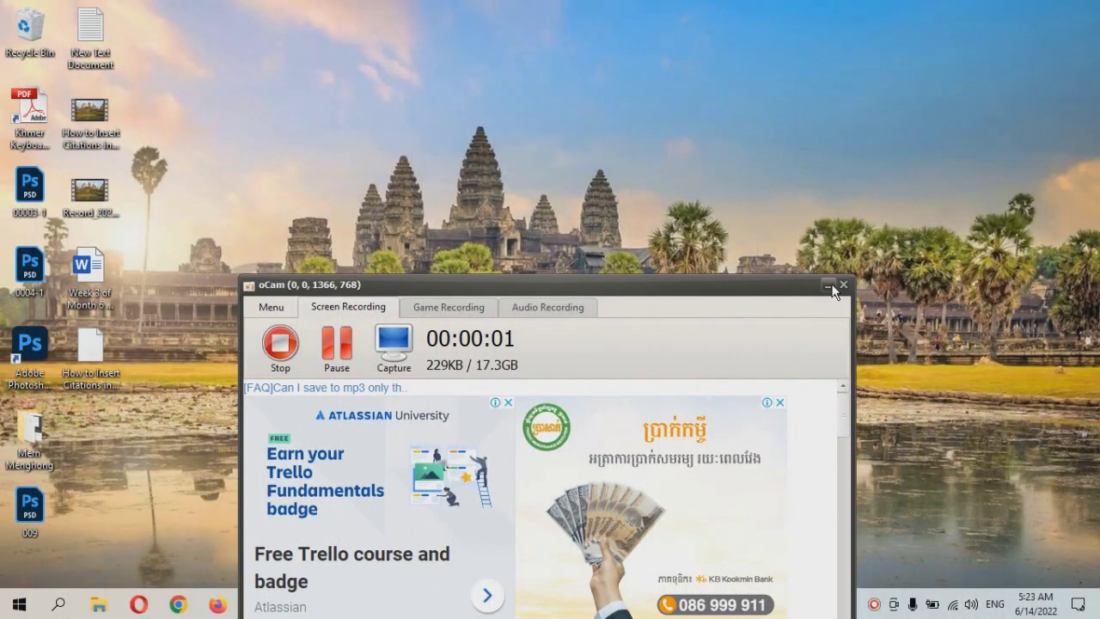
Minimize the oCam recorder and launch Microsoft Word from the taskbar.
click(829, 285)
right_click(500, 184)
click(560, 230)
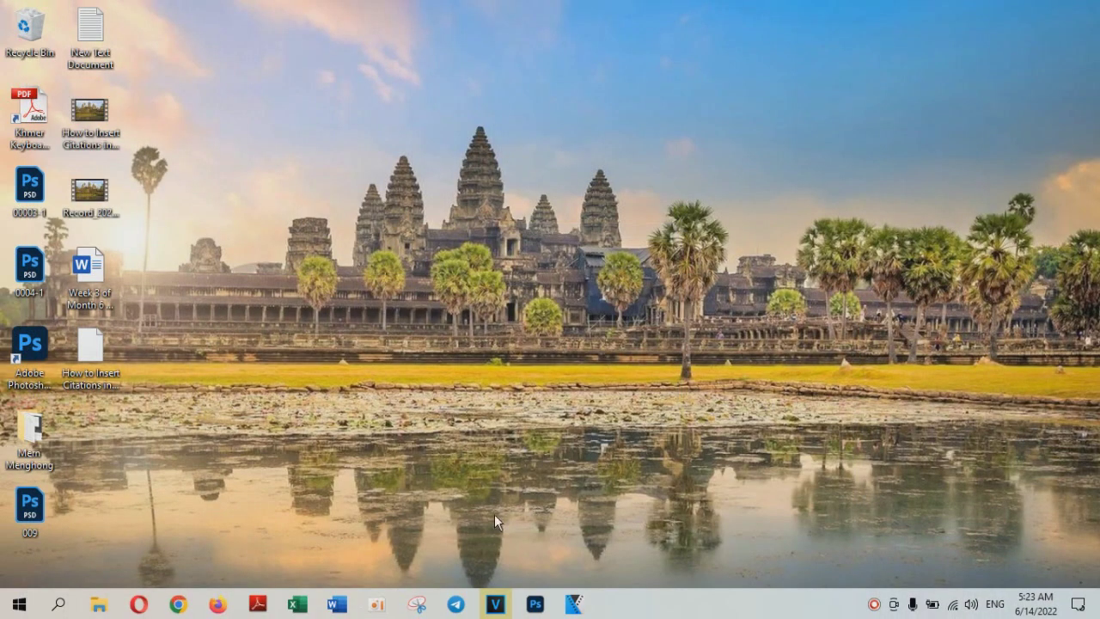
click(335, 606)
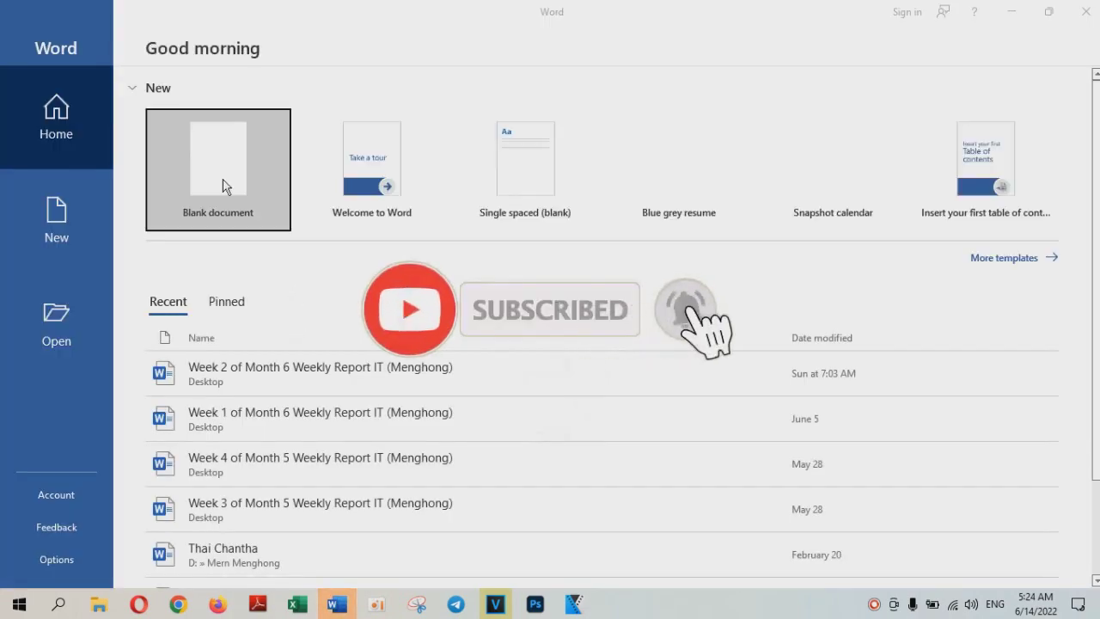
Create a blank document with 'My Bcebook' as its first line, deleting the 'a' from 'Bacebook'.
click(222, 185)
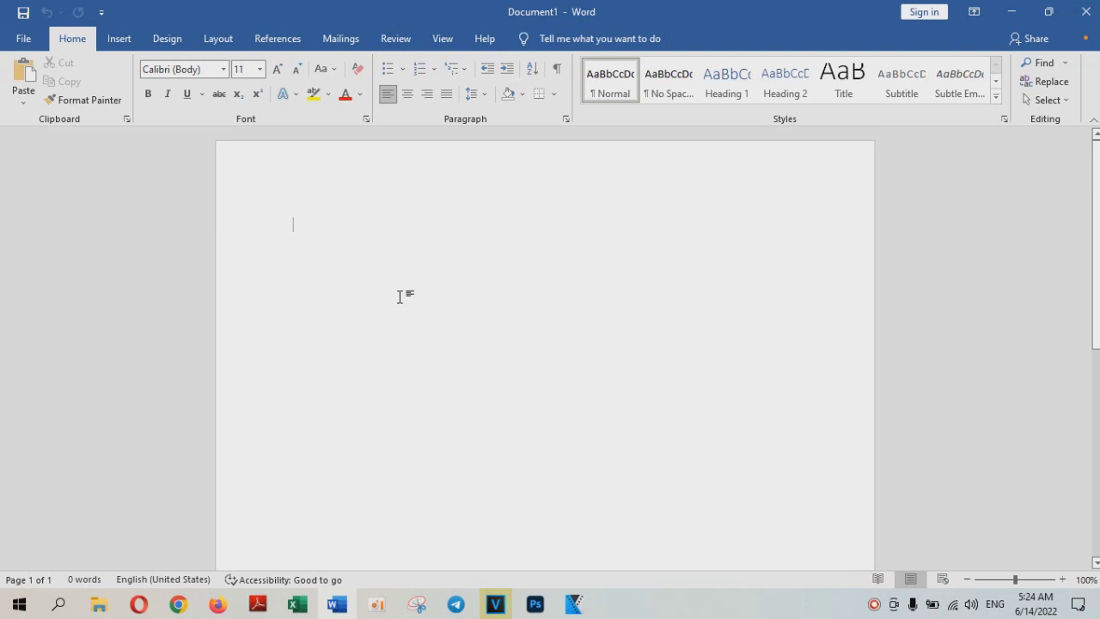
text(My)
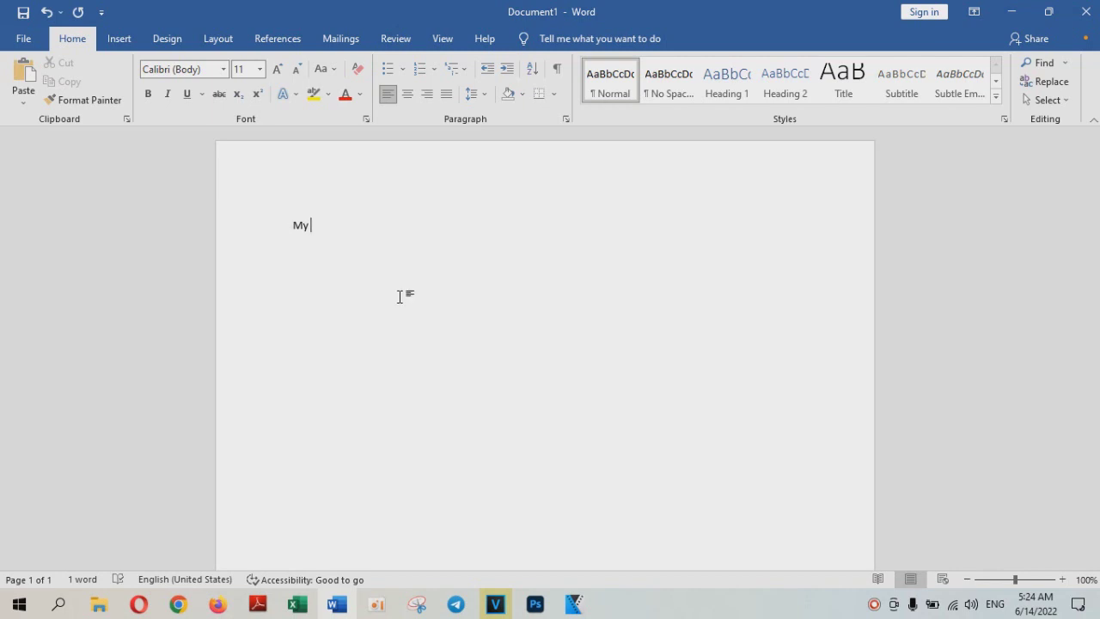
text( Bace)
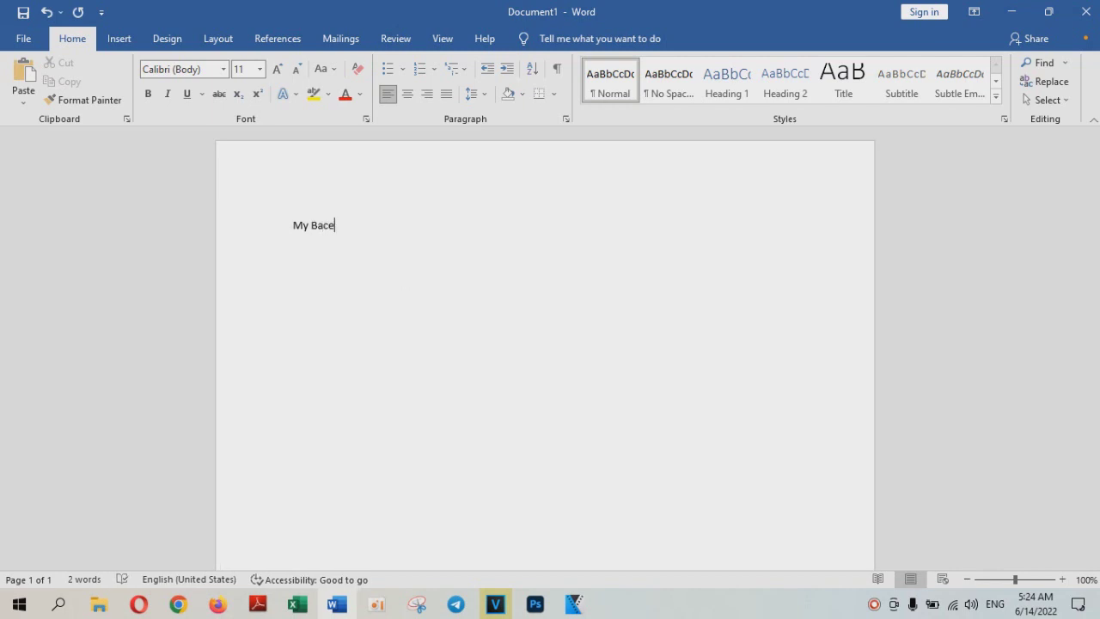
text(book)
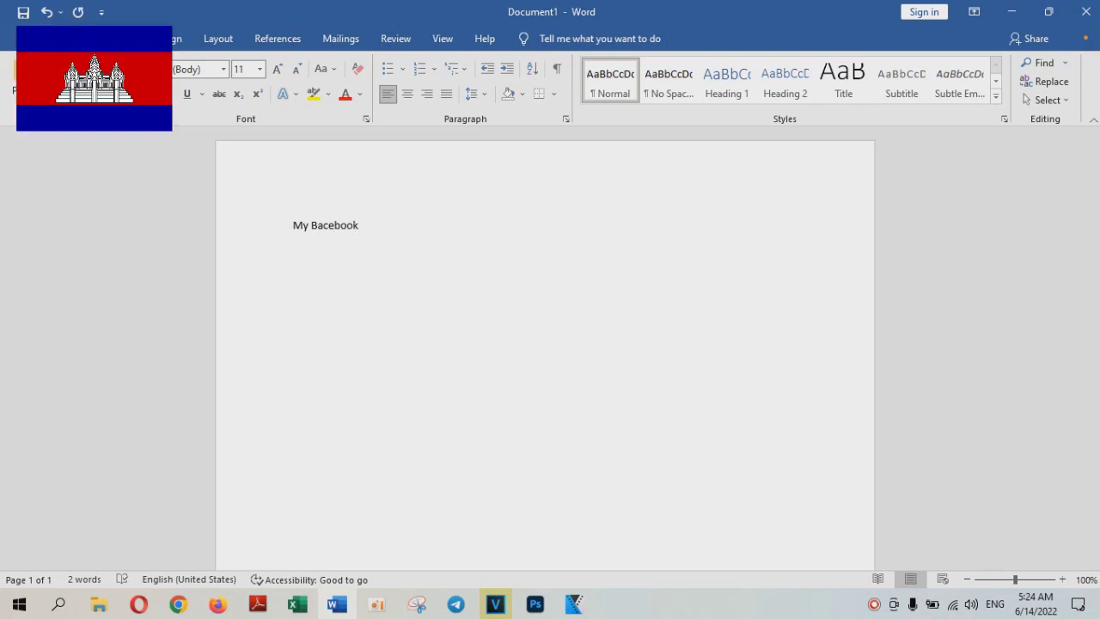
click(325, 228)
key(BackSpace)
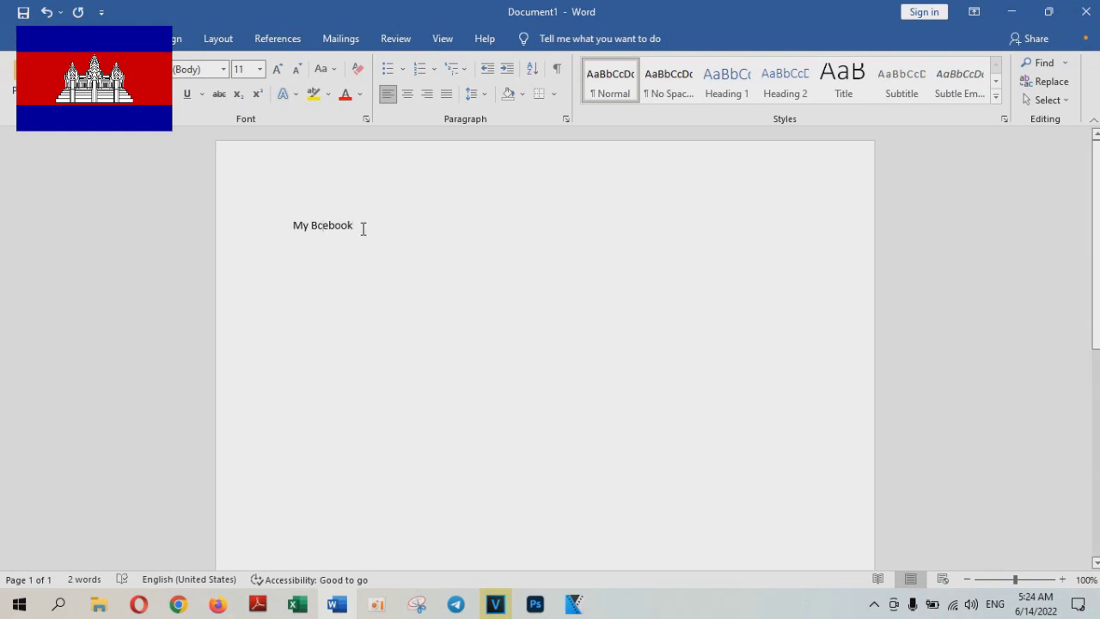
drag(354, 227, 272, 231)
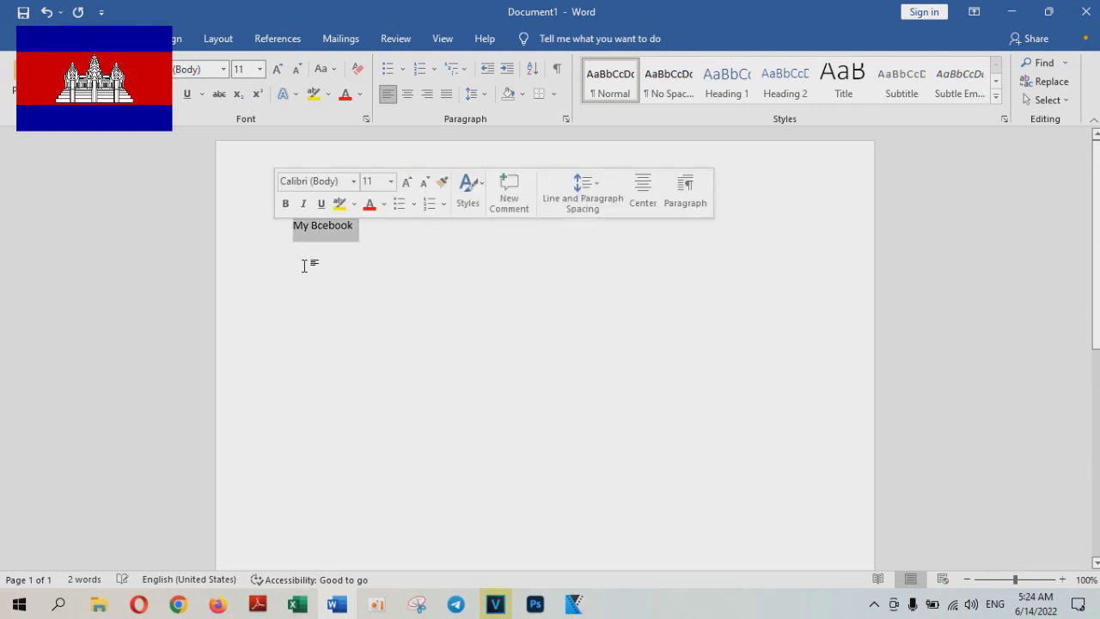
click(323, 227)
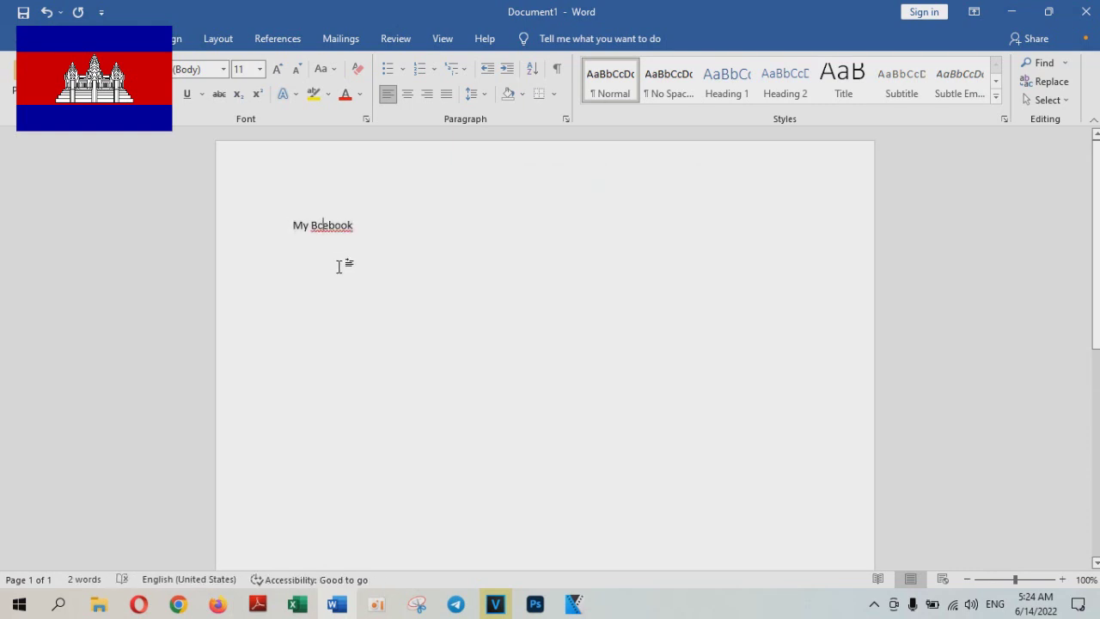
key(Delete)
text(a)
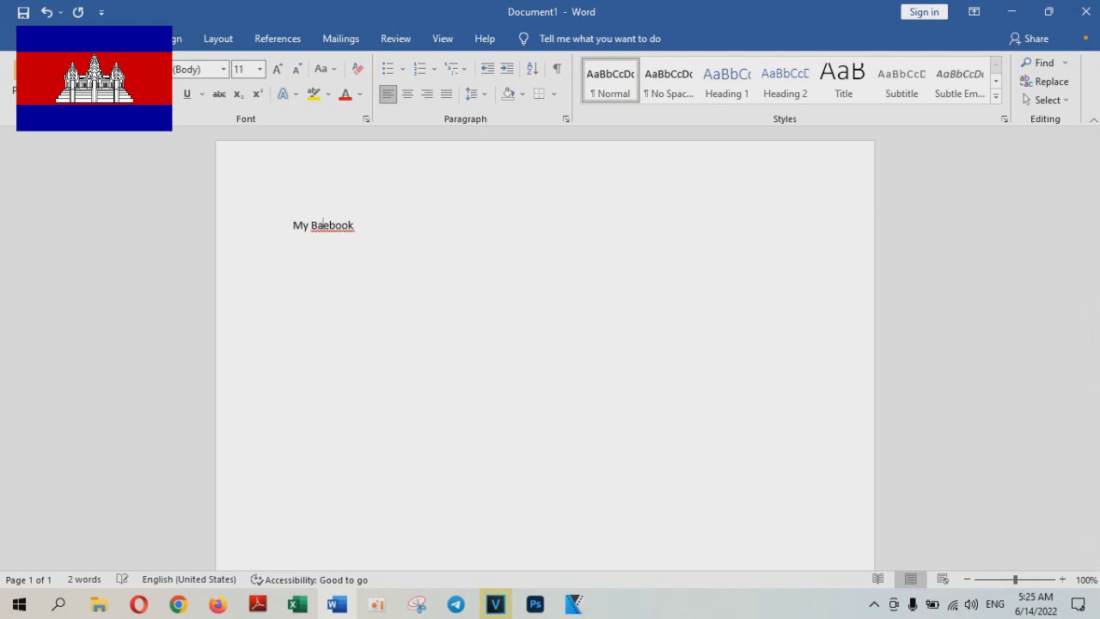
click(330, 225)
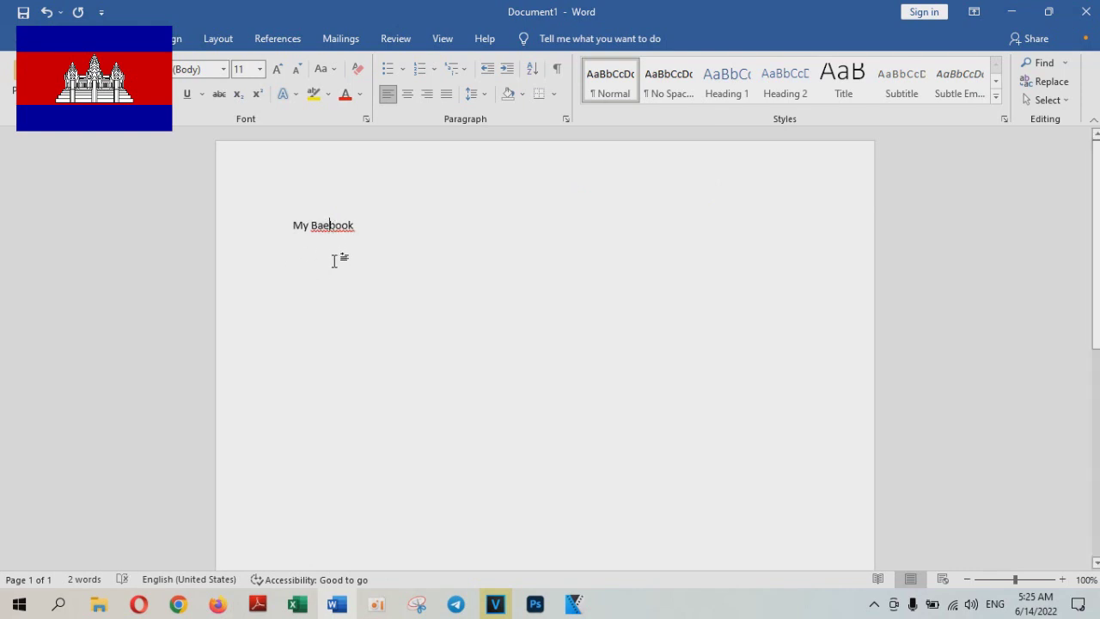
key(BackSpace)
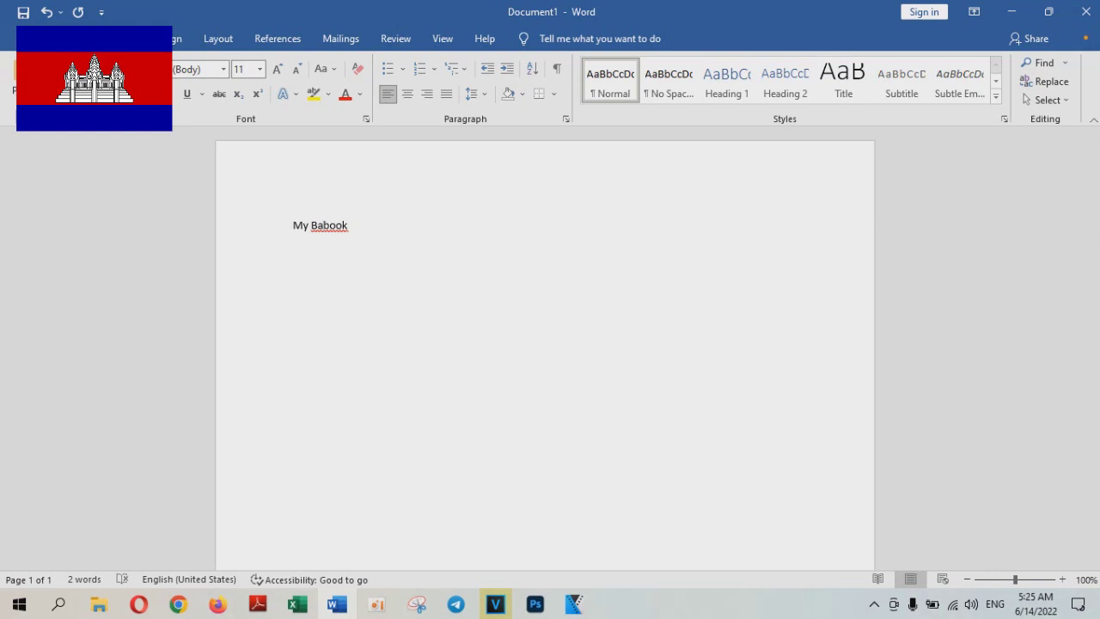
text(c)
key(BackSpace)
key(BackSpace)
text(ce)
key(BackSpace)
key(BackSpace)
text(ce)
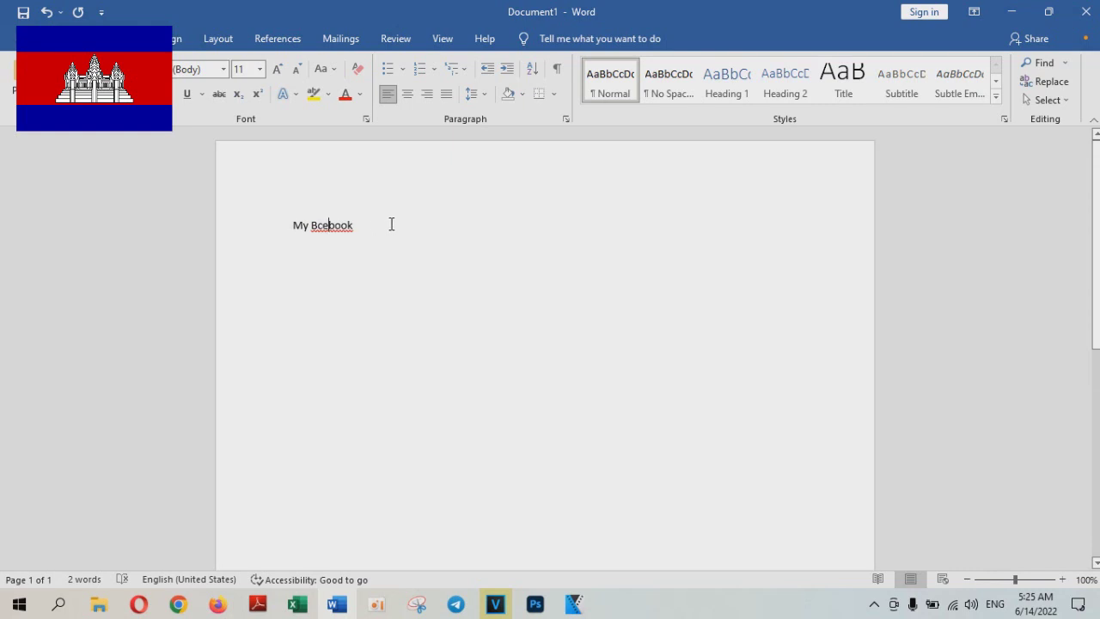
Set the title line's font size to 22 pt.
drag(393, 224, 292, 225)
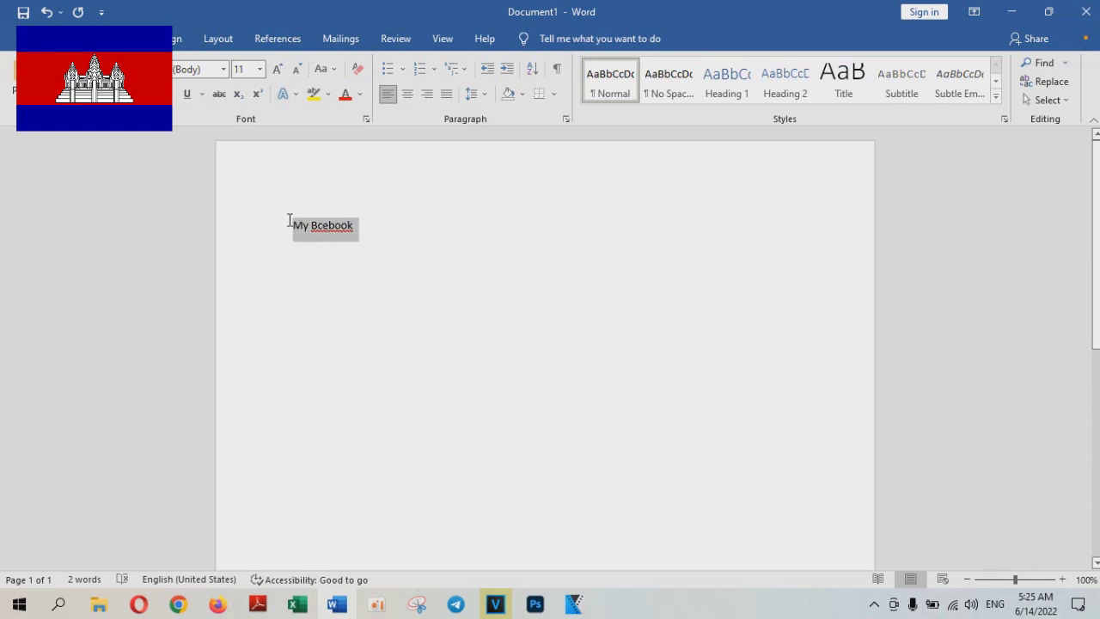
click(258, 69)
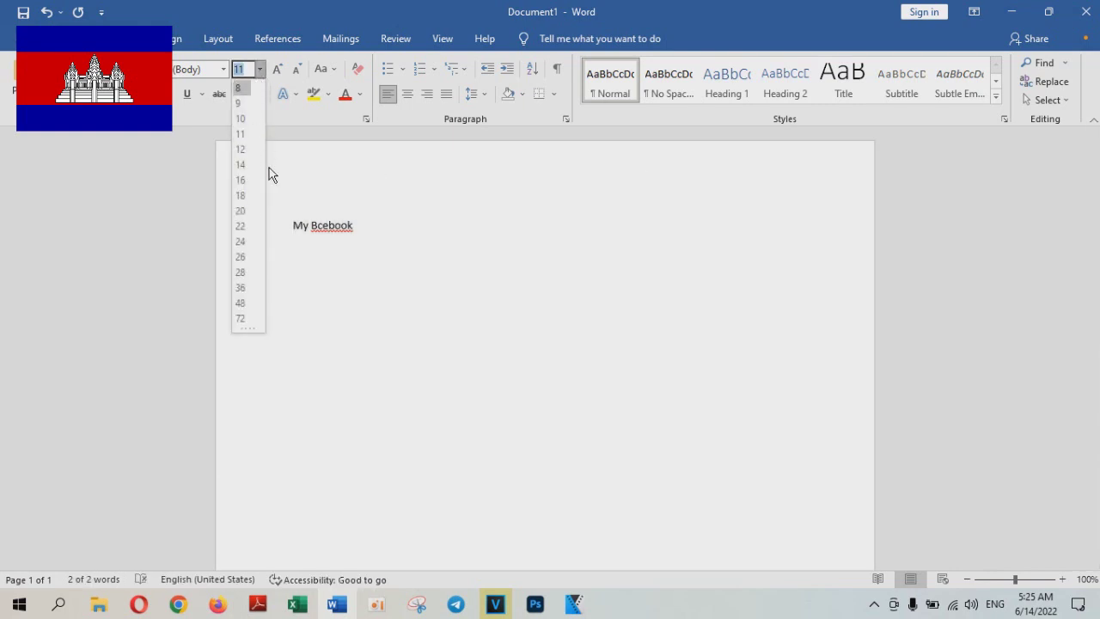
click(242, 226)
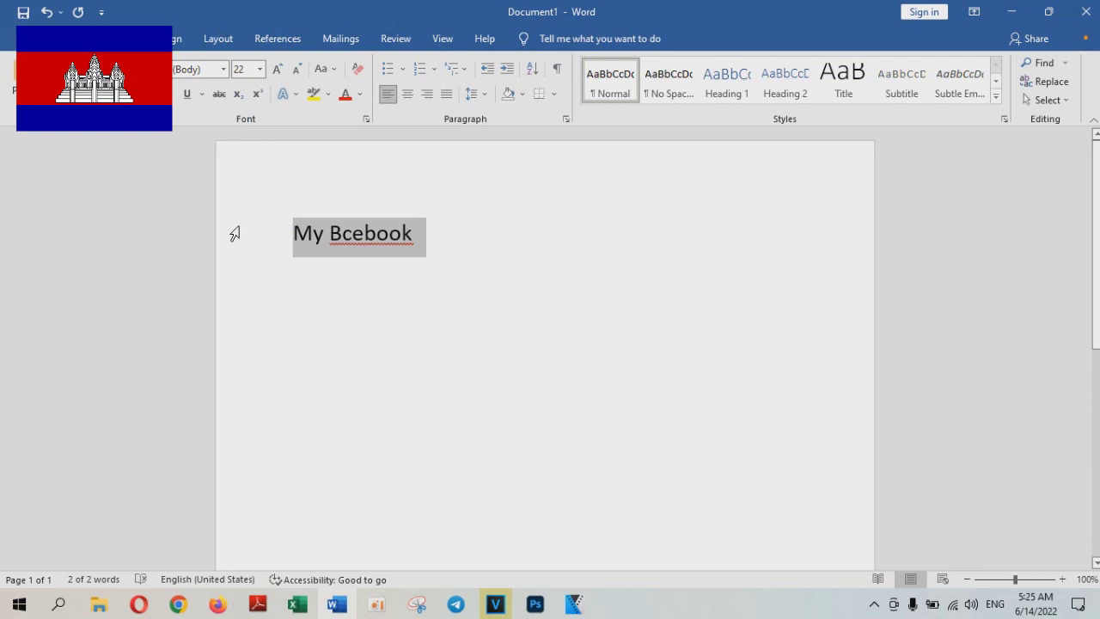
Correct the title text so it reads 'My Facebook'.
click(340, 232)
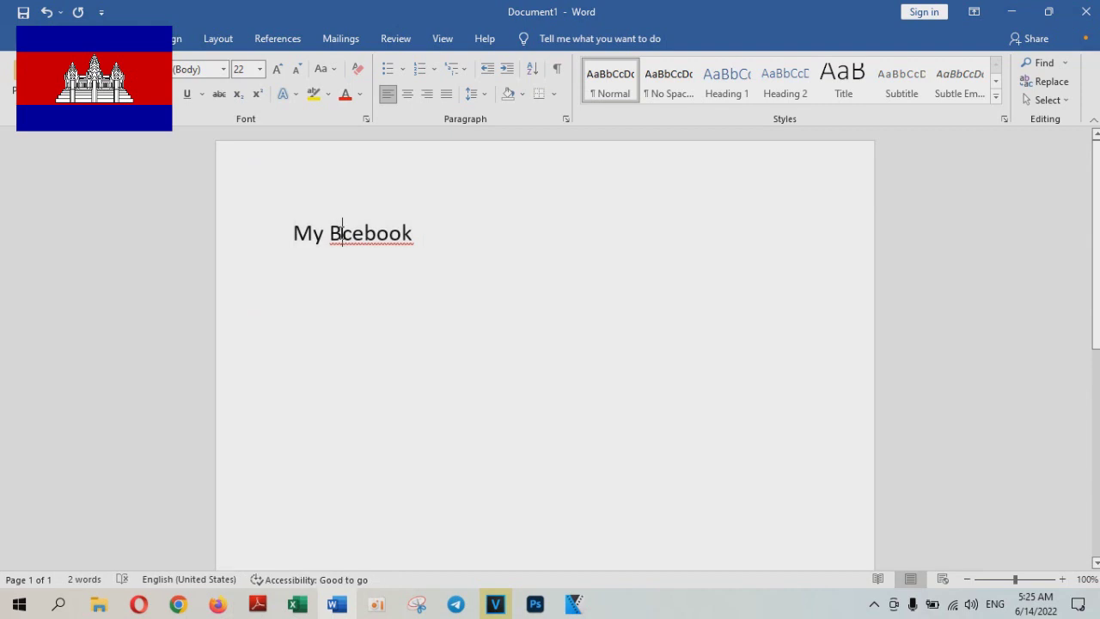
text(a)
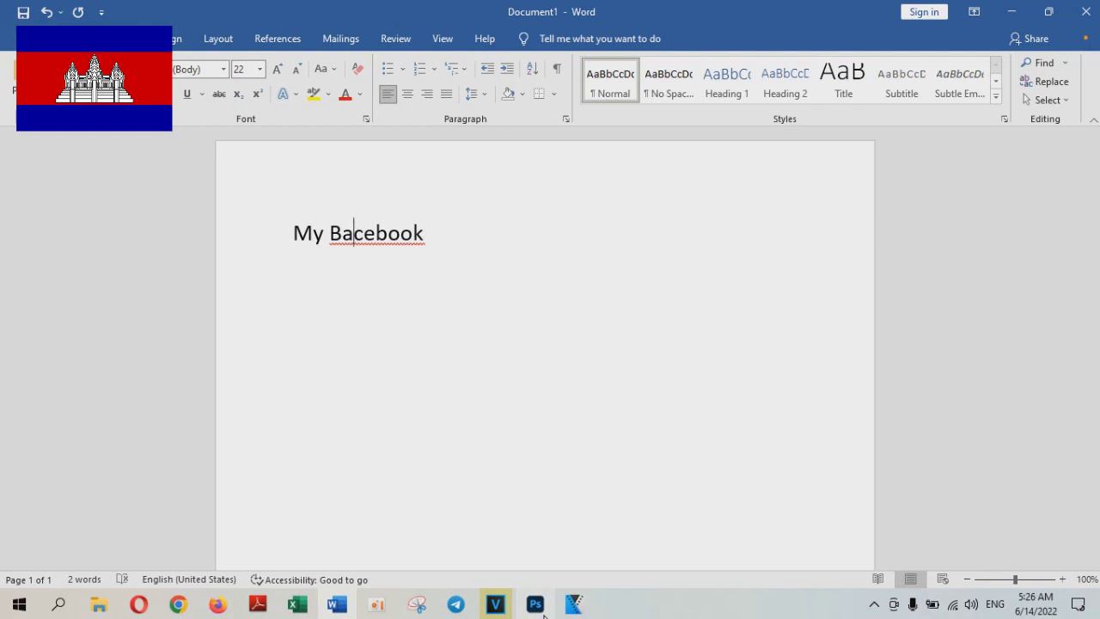
click(344, 236)
key(BackSpace)
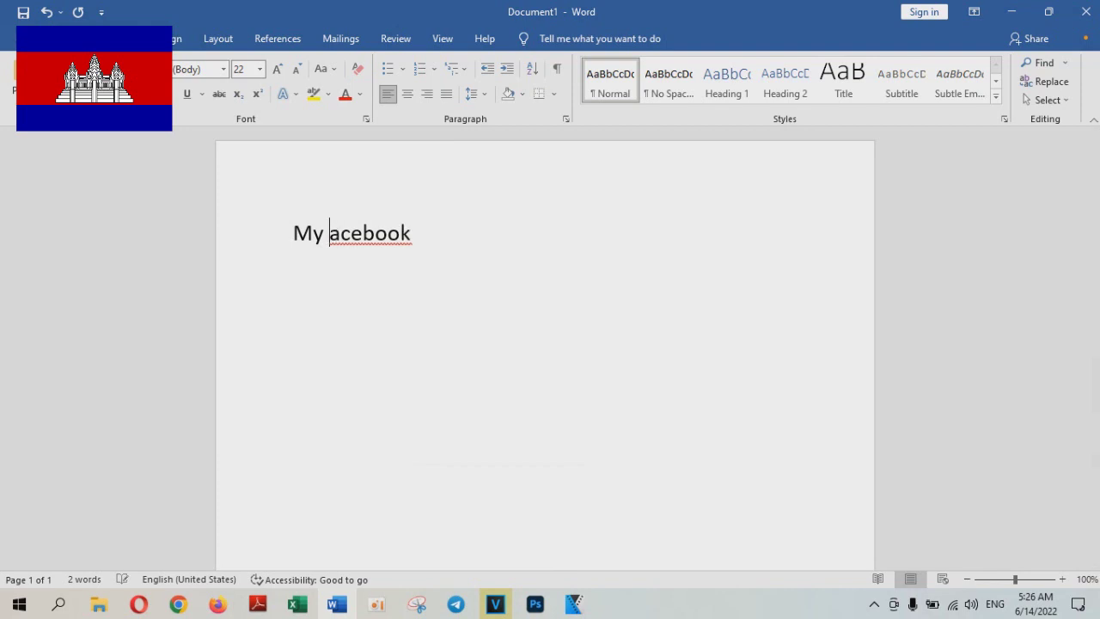
text(F)
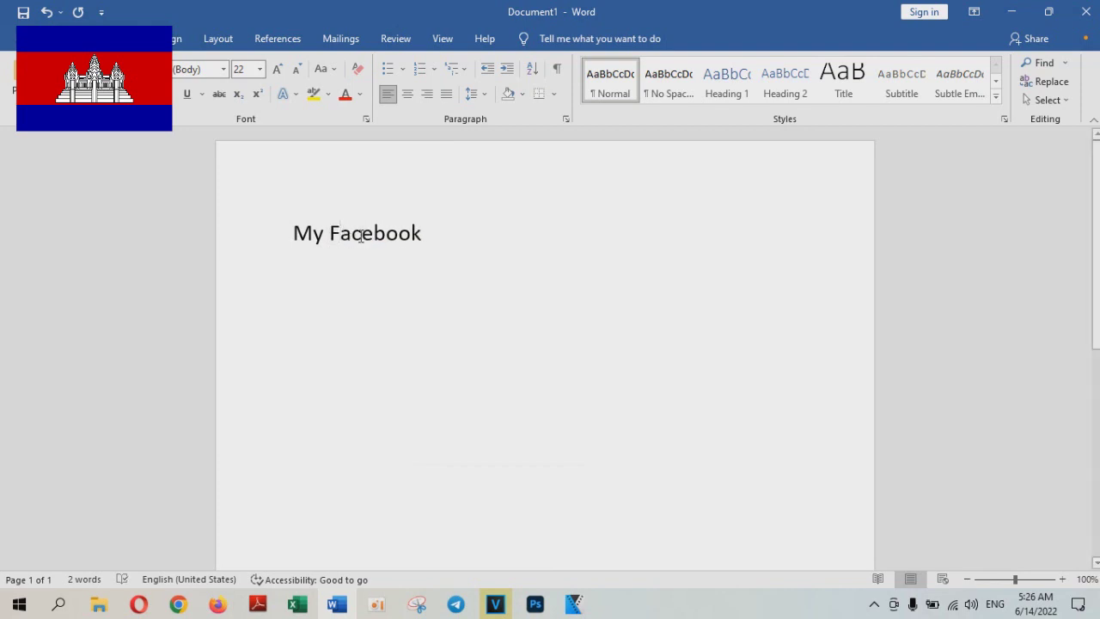
Enlarge the My Facebook title to 24 pt and bring up the References tools.
drag(492, 234, 280, 231)
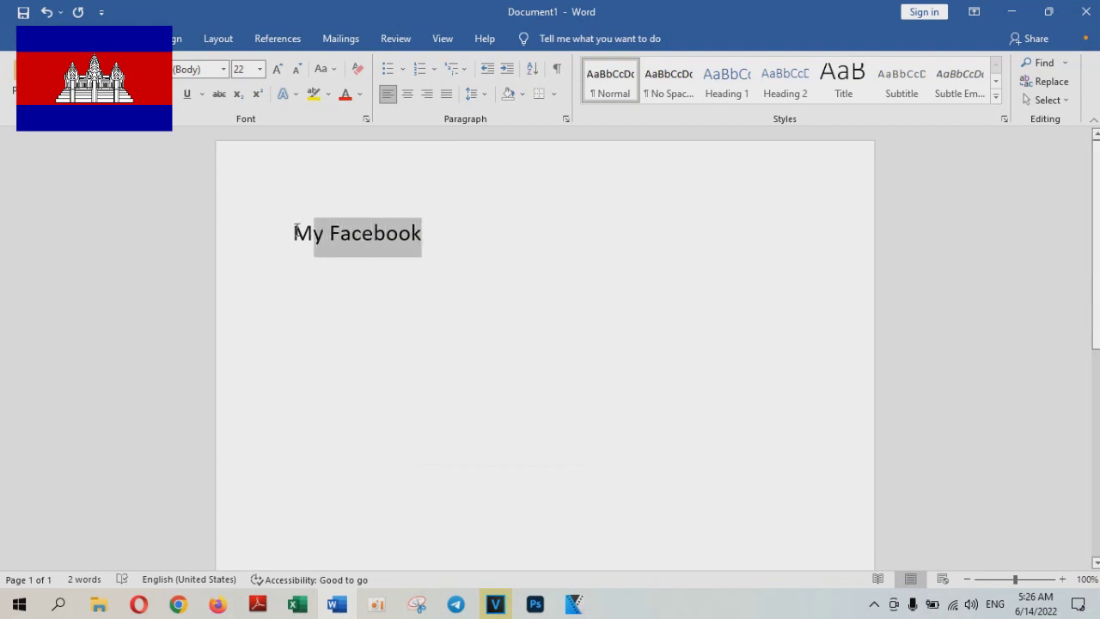
click(259, 68)
click(240, 242)
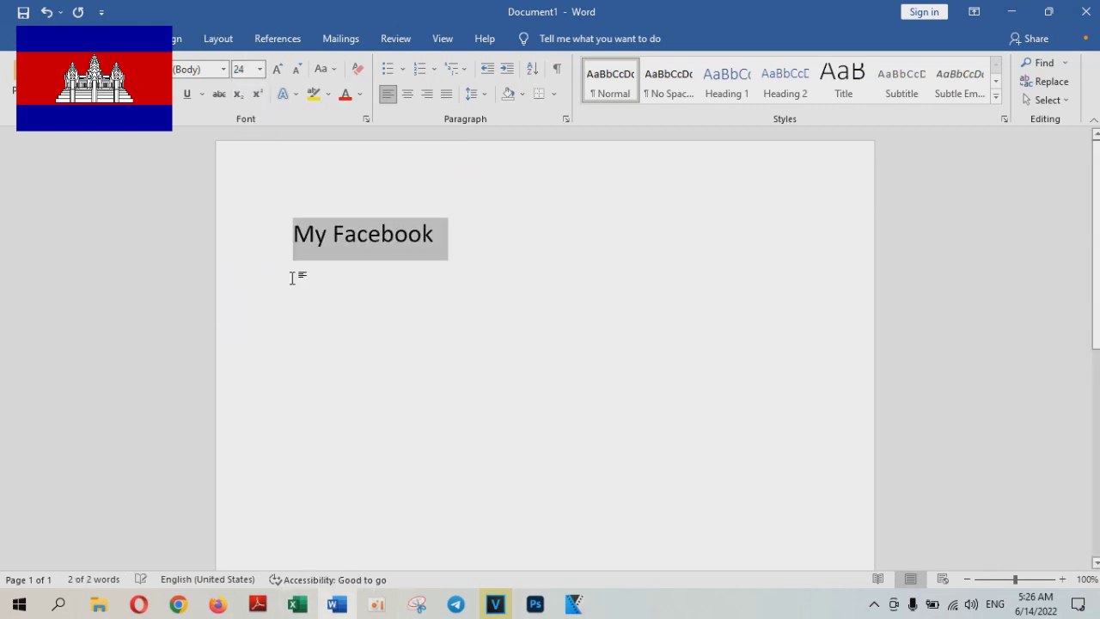
click(396, 174)
click(270, 39)
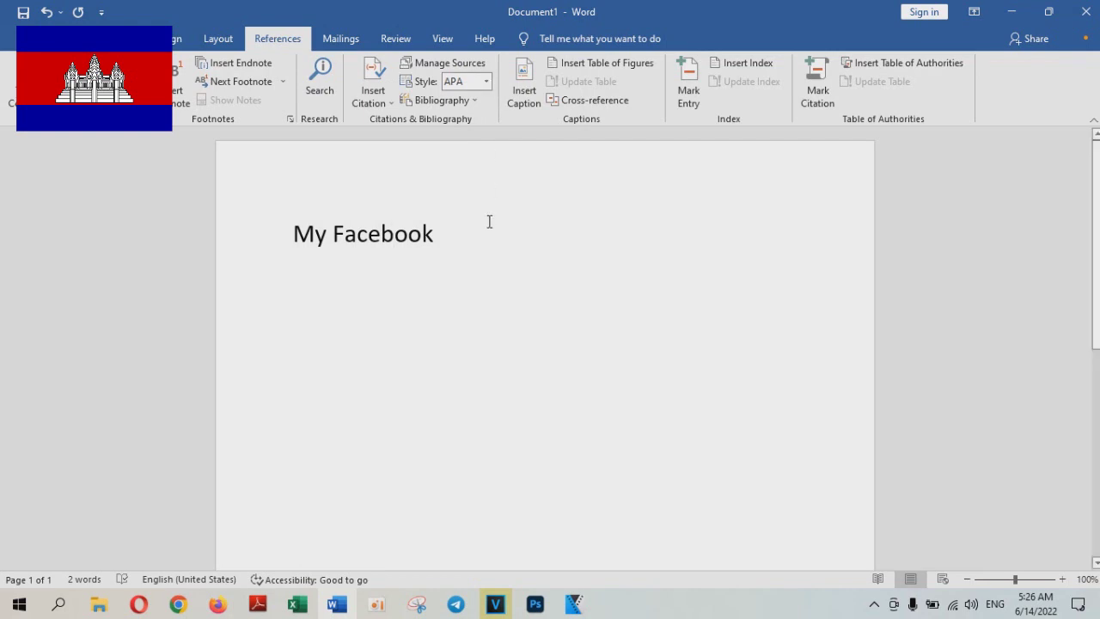
With the My Facebook title selected, change the citation style from APA to MLA.
drag(489, 225, 271, 228)
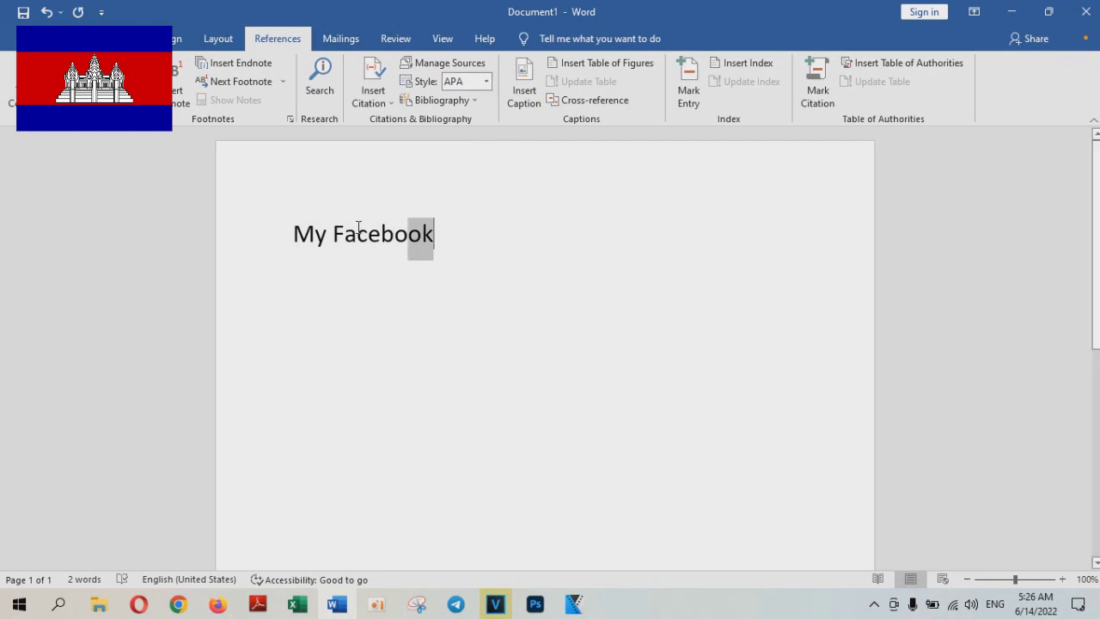
click(487, 84)
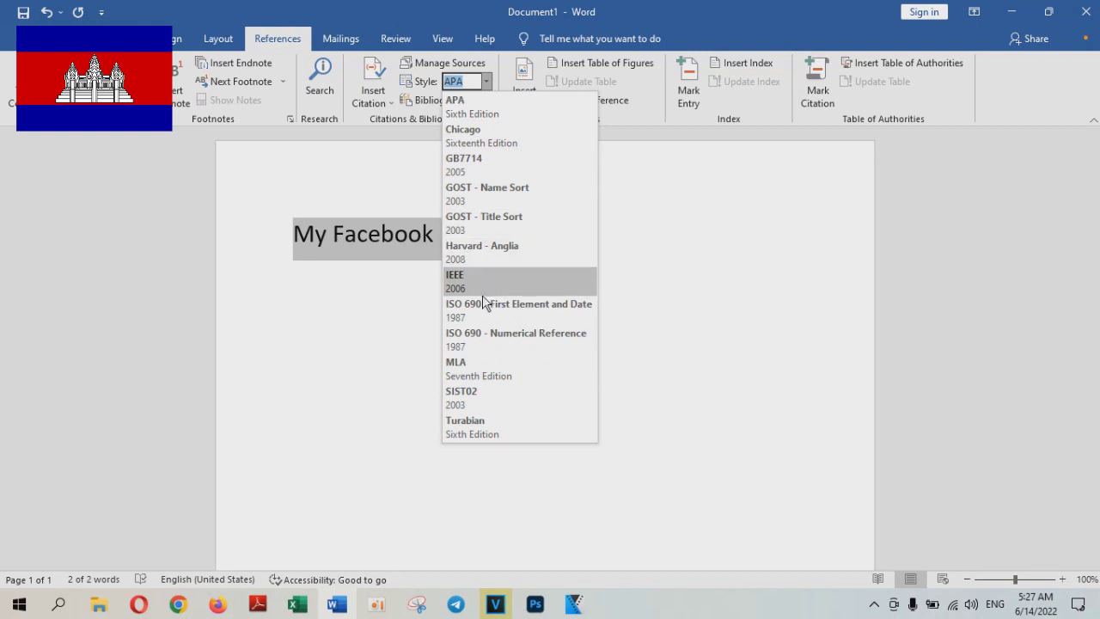
click(468, 368)
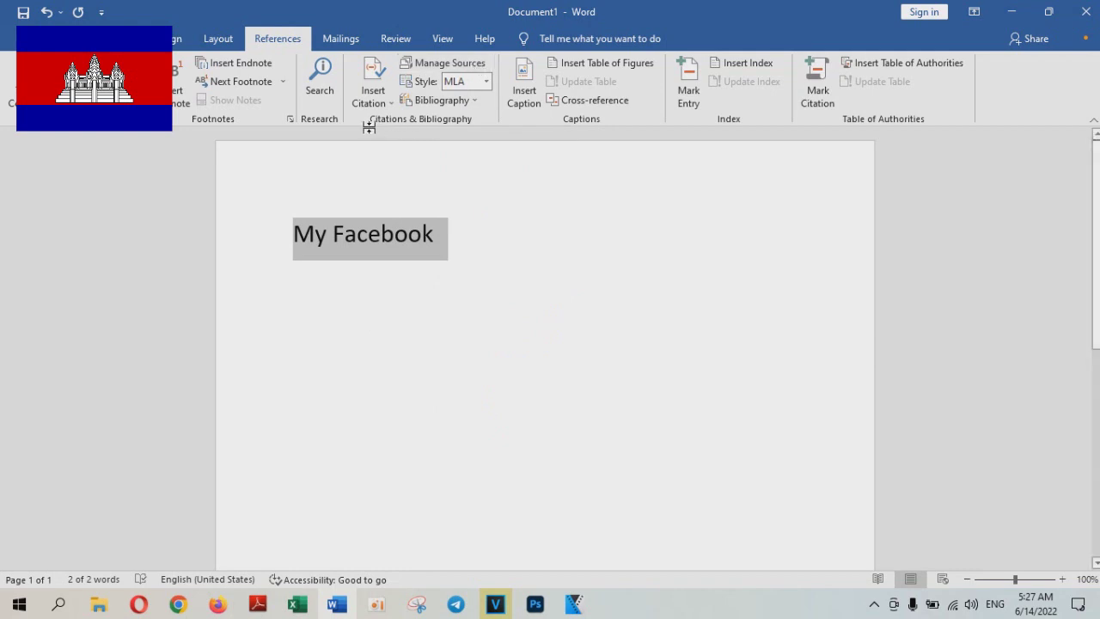
click(376, 96)
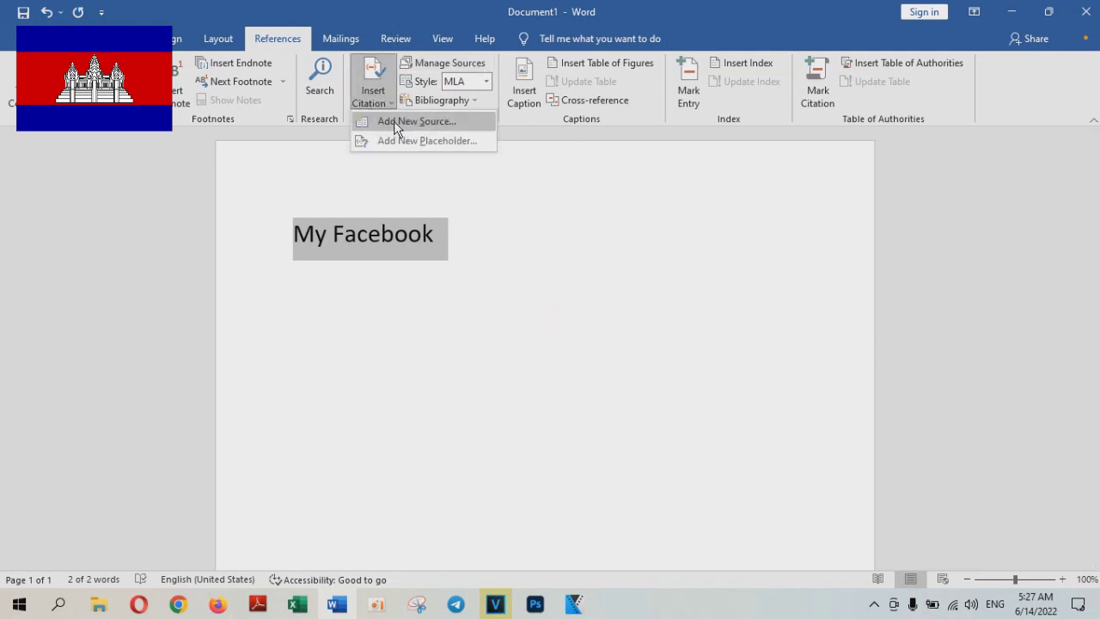
Create a new Book source with Default language, inserting the '(Placeholder1)' citation over the title.
click(396, 127)
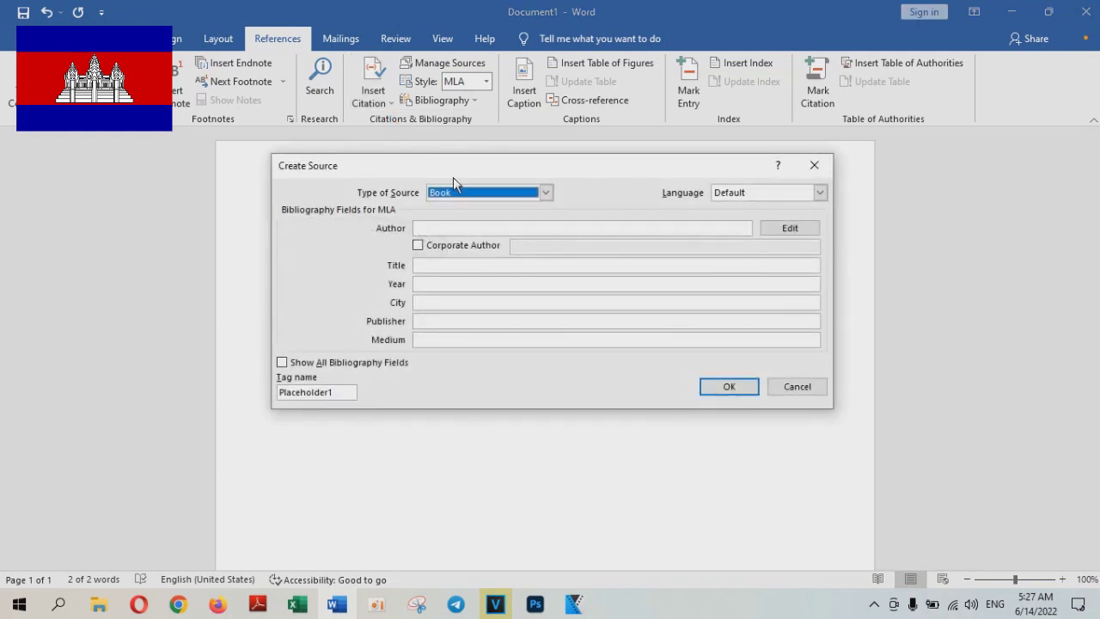
click(439, 229)
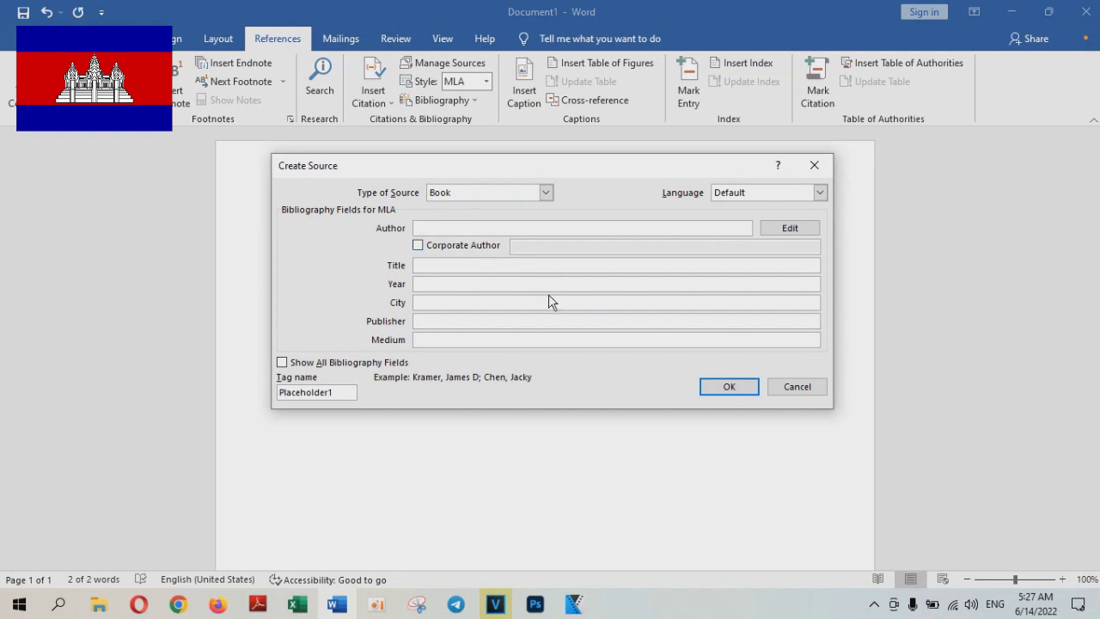
mouse_move(606, 166)
mouse_down()
mouse_move(599, 231)
mouse_move(567, 240)
mouse_up()
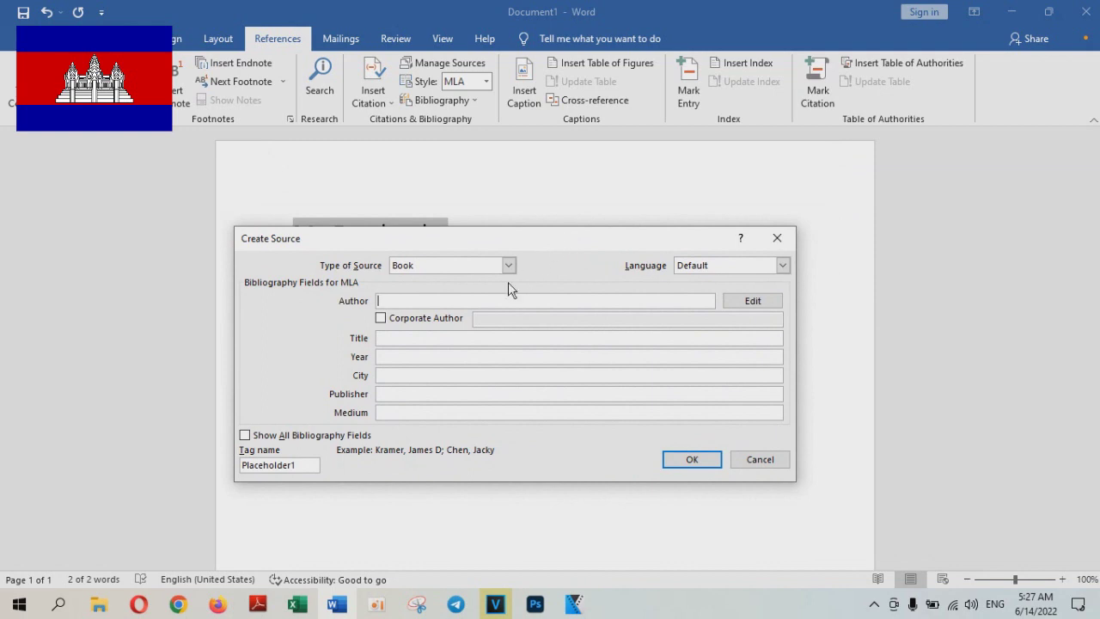
click(781, 268)
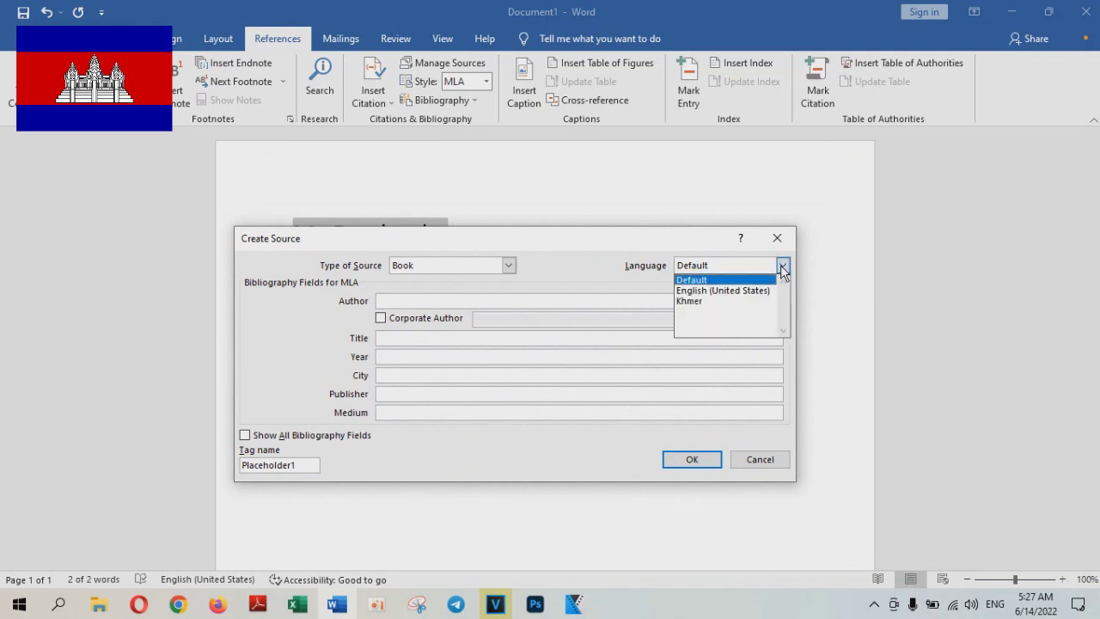
click(782, 269)
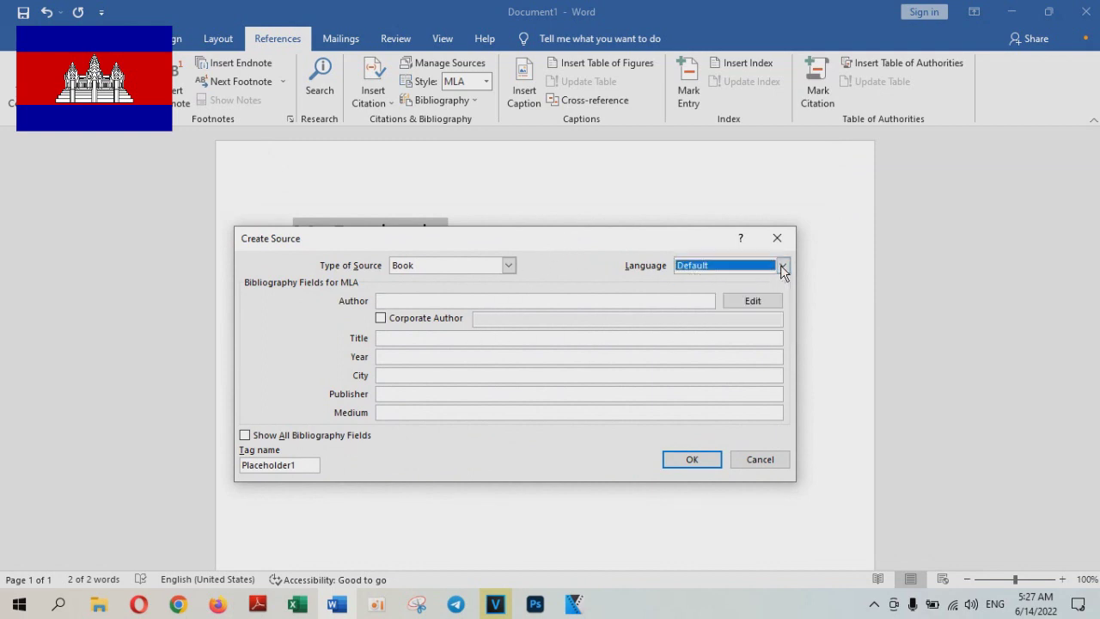
click(510, 266)
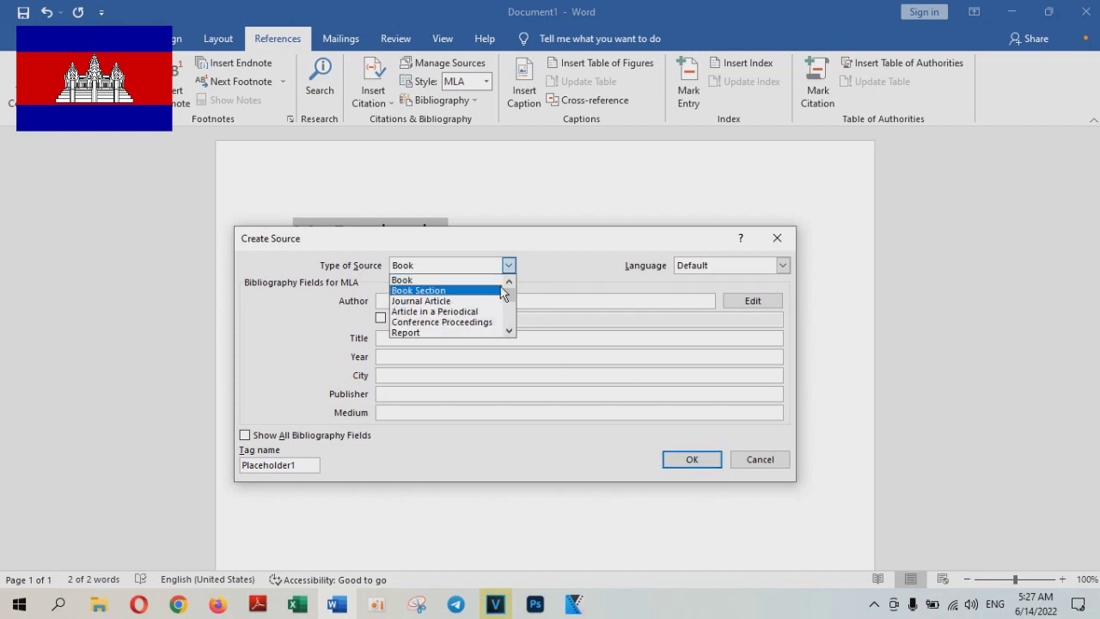
drag(509, 294, 511, 318)
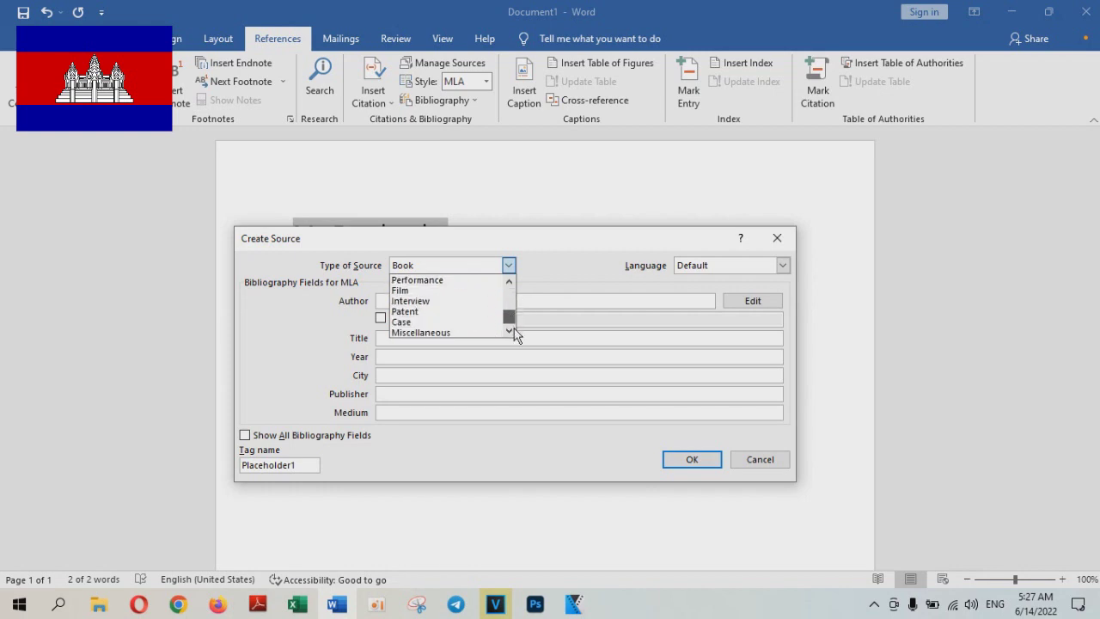
drag(509, 316, 505, 294)
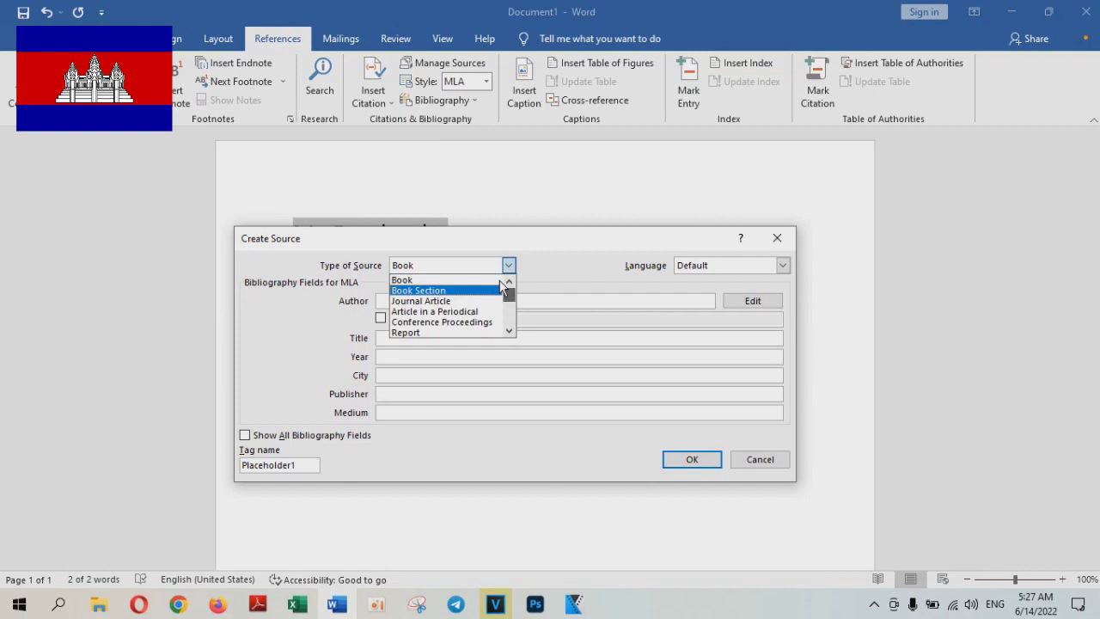
click(548, 469)
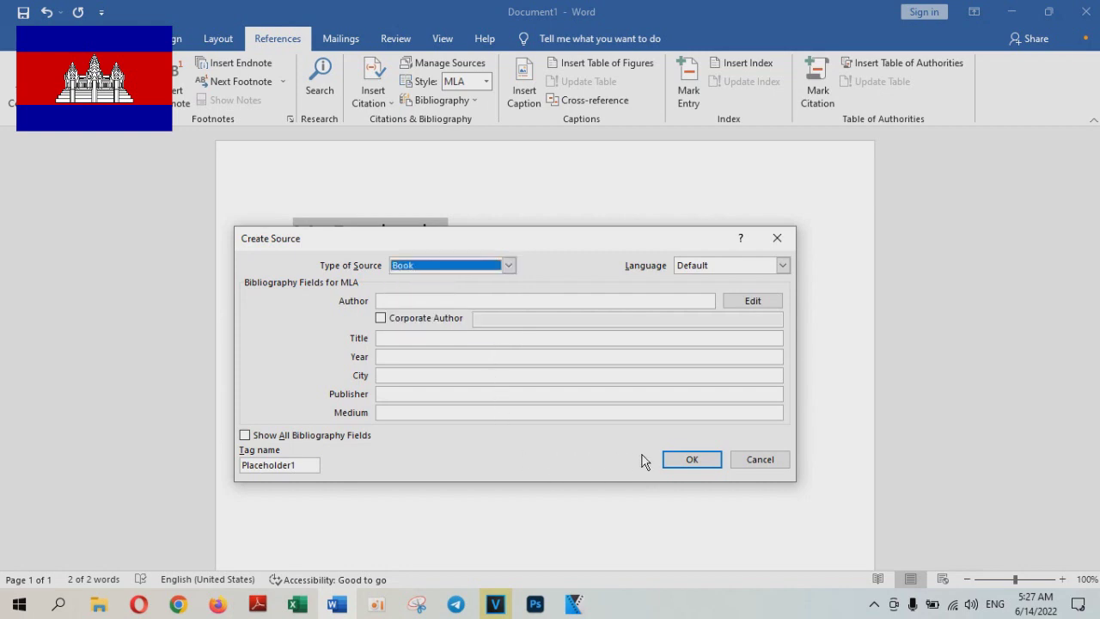
click(701, 460)
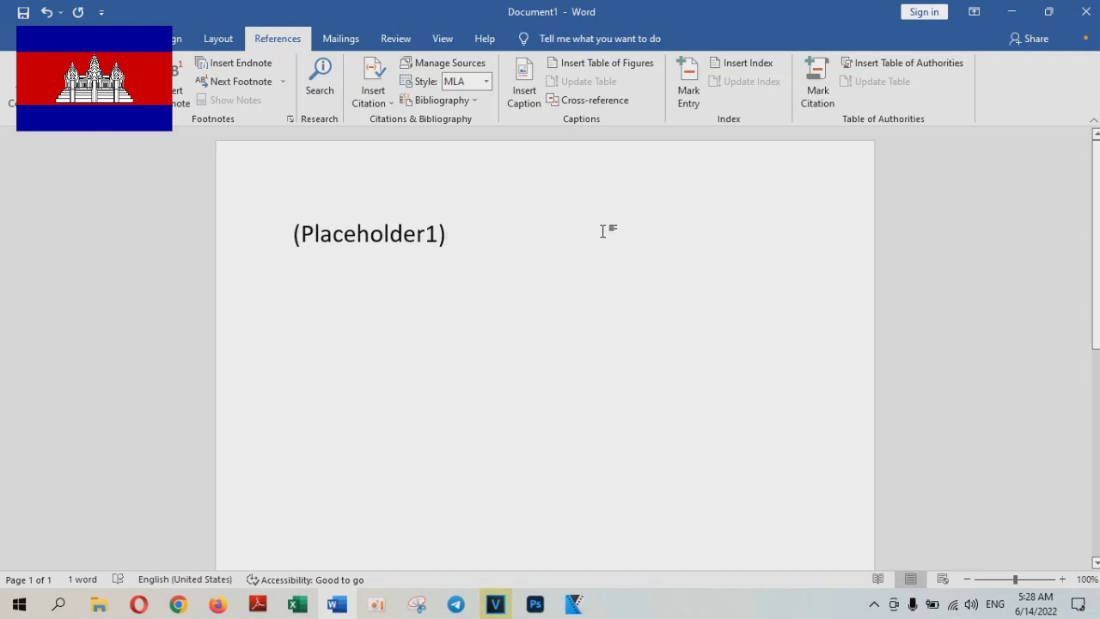
Close Word without saving the document and bring up the screen recorder.
click(1085, 12)
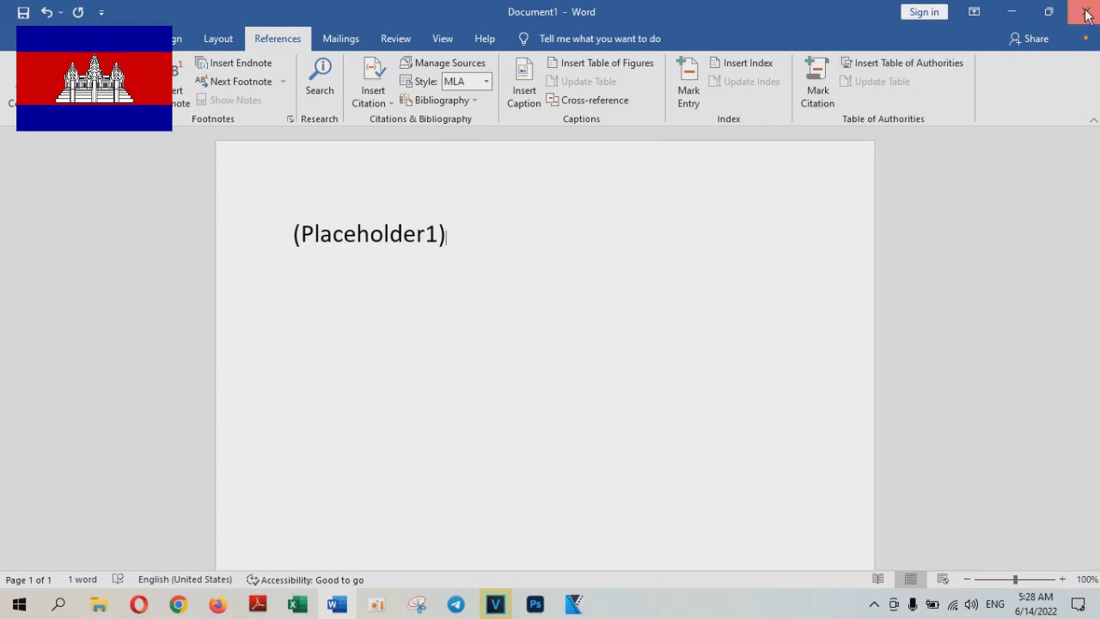
click(554, 334)
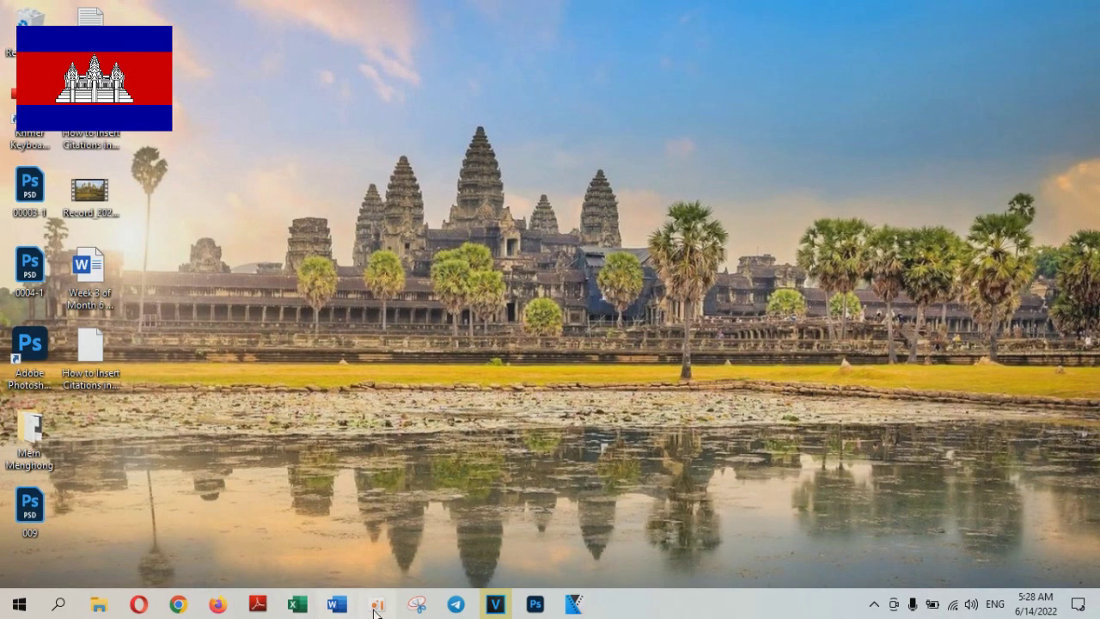
click(376, 604)
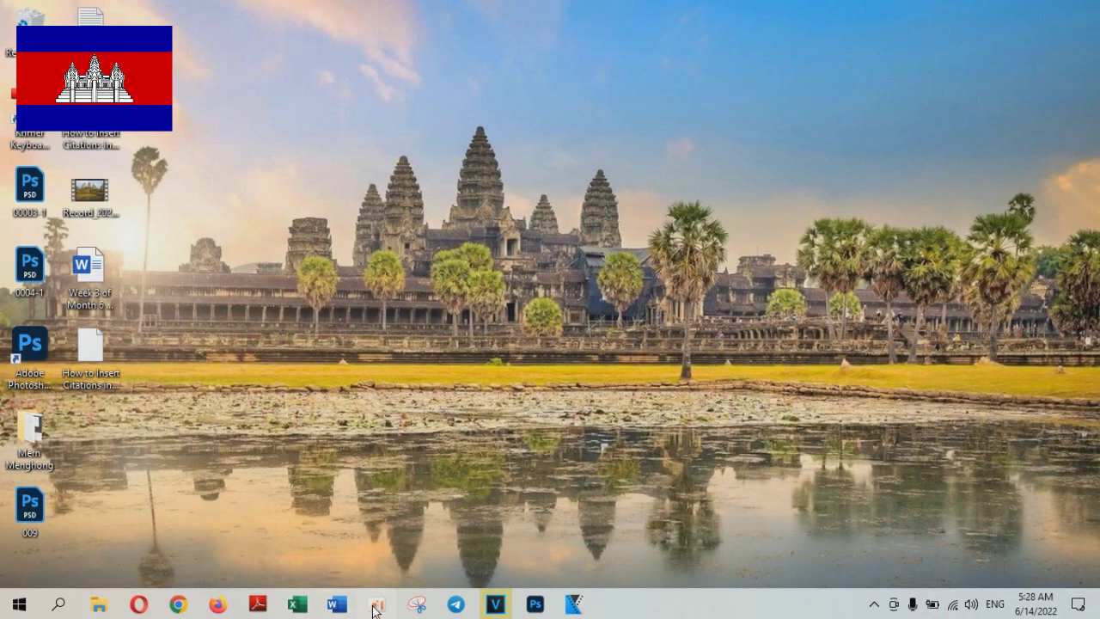